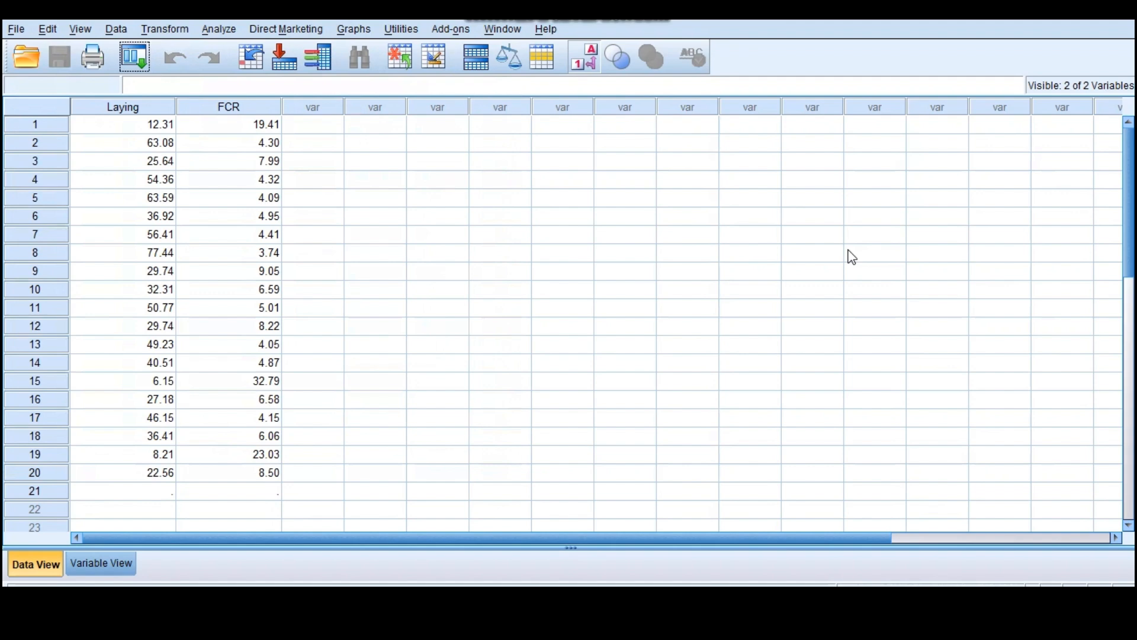
left_click(250, 198)
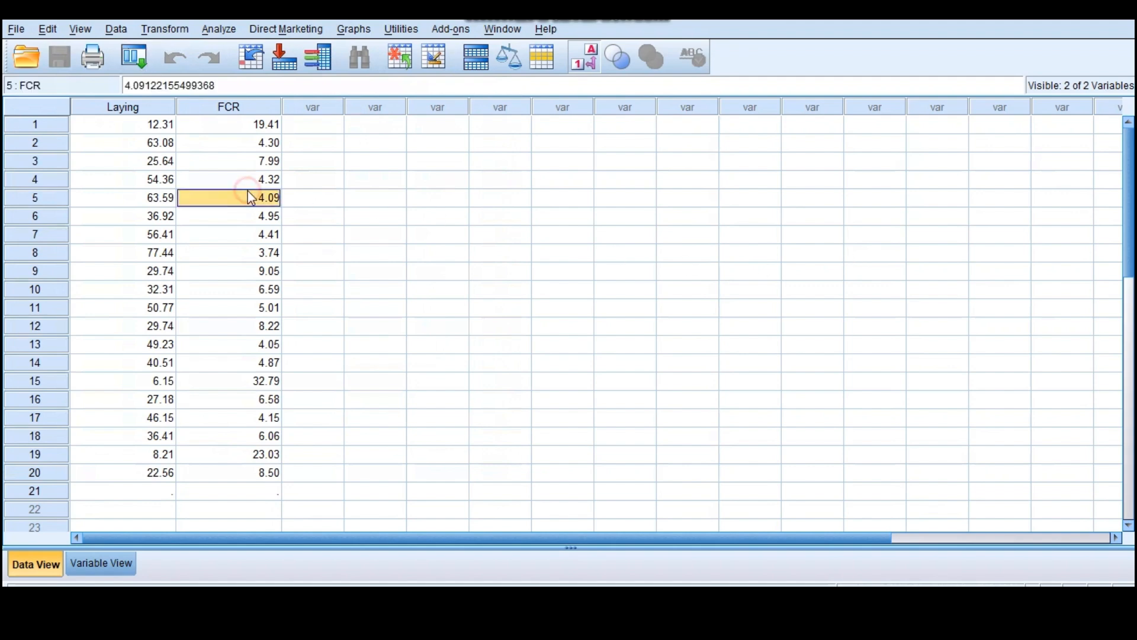
left_click(347, 178)
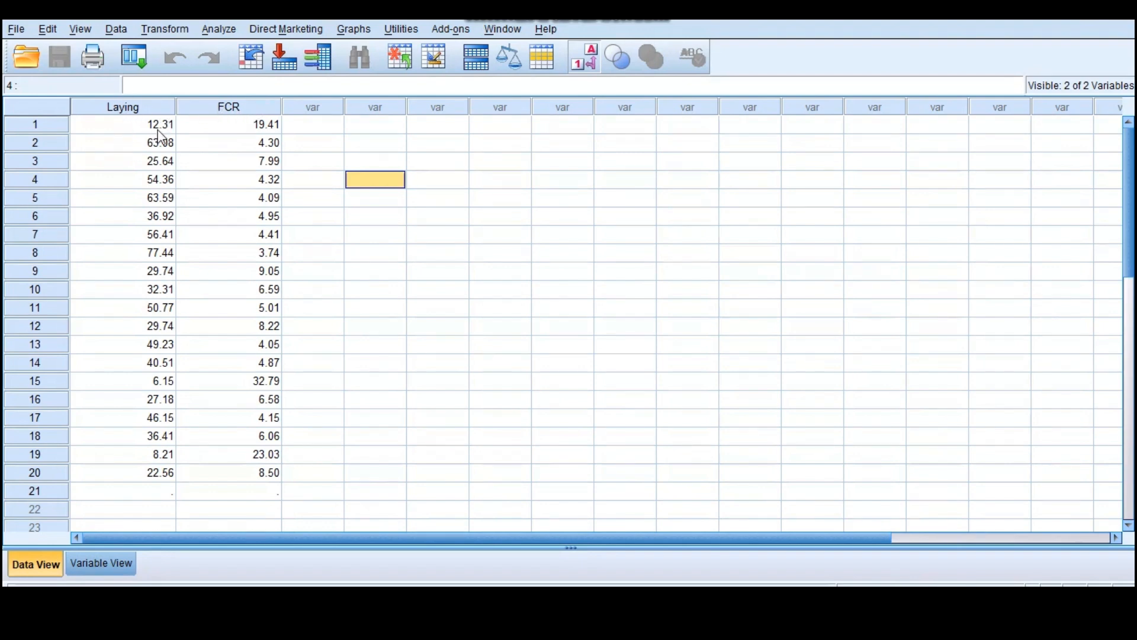
- Set up a Curve Estimation regression with Laying as the dependent variable and FCR as the independent variable
left_click(222, 29)
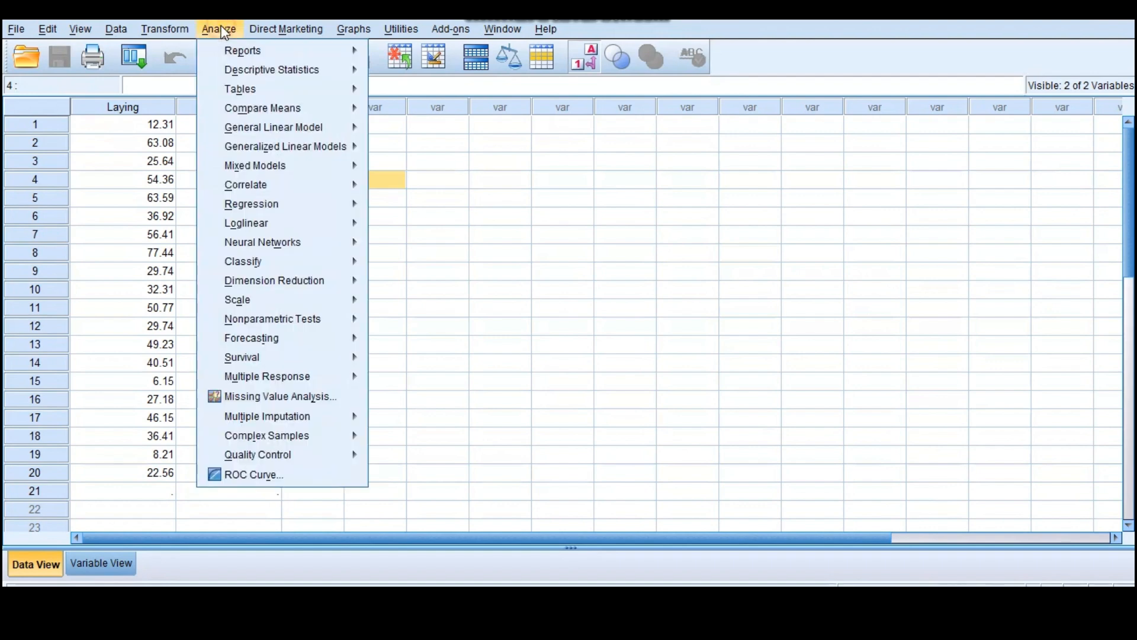
mouse_move(270, 205)
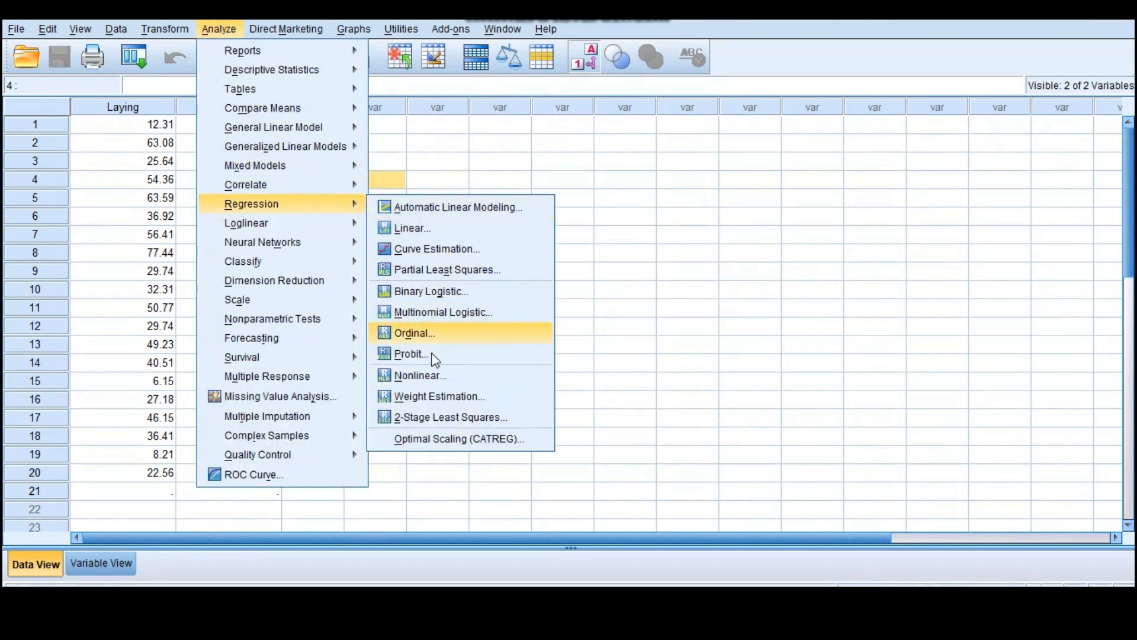
left_click(451, 249)
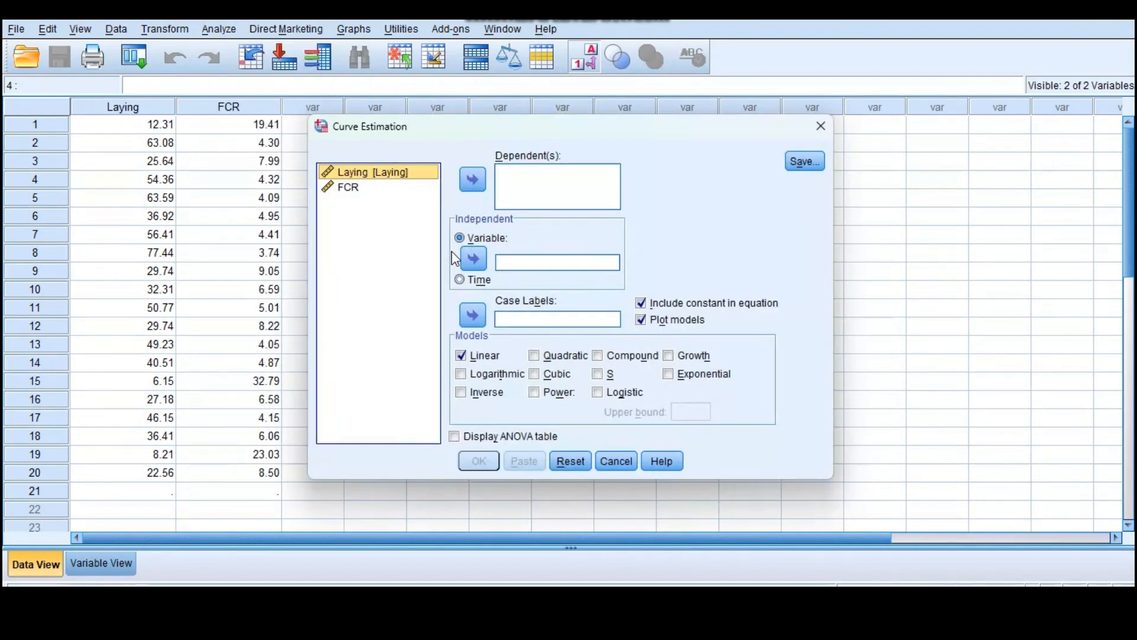
left_click(461, 178)
left_click(351, 174)
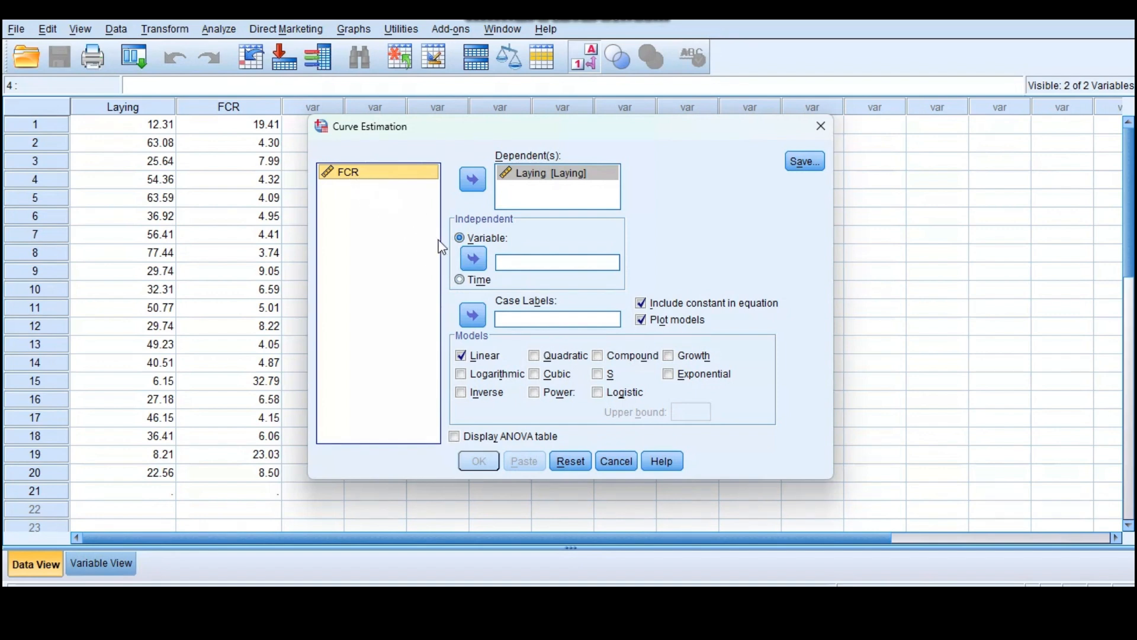
left_click(473, 260)
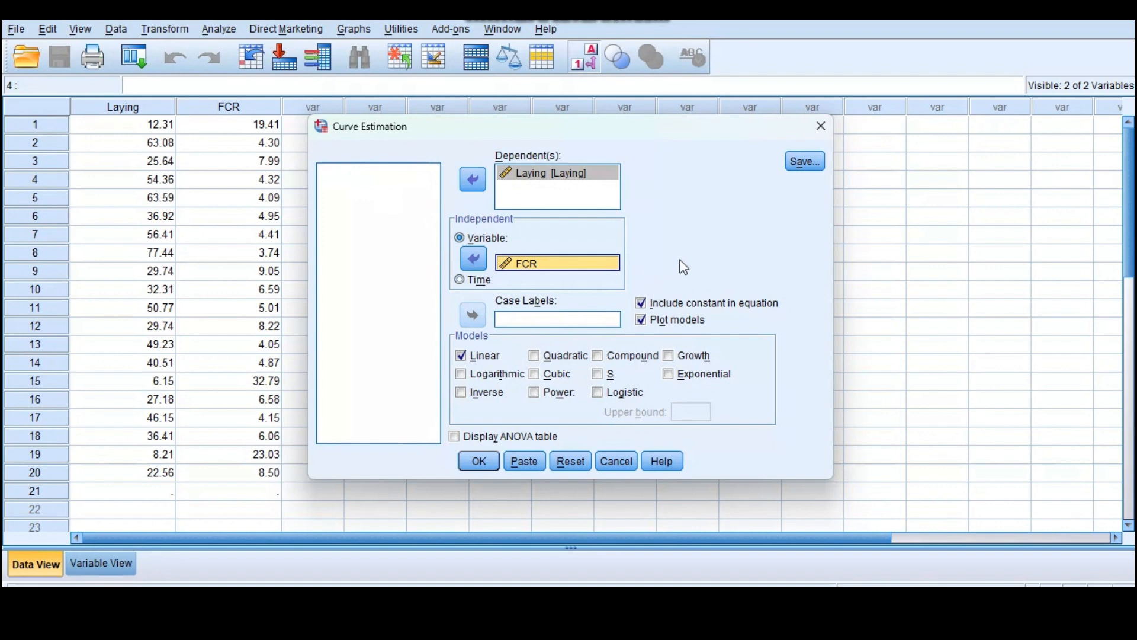
- Add the Logarithmic, Inverse, Quadratic, Cubic, Power, Compound, S, Logistic, Growth and Exponential models alongside Linear in the curve estimation
left_click(462, 375)
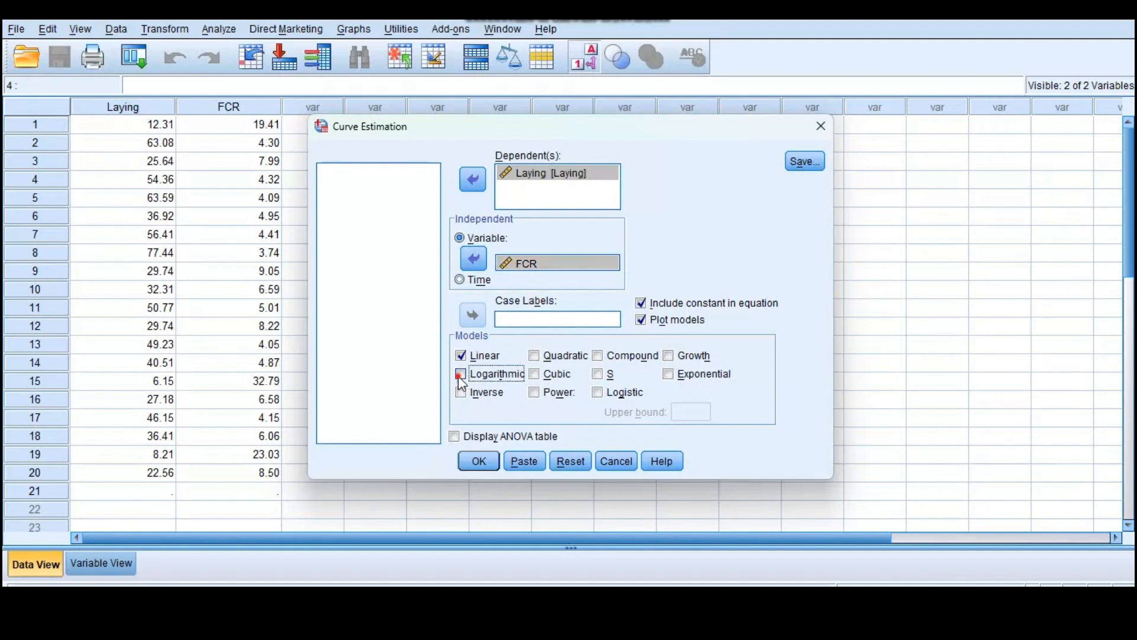
left_click(535, 356)
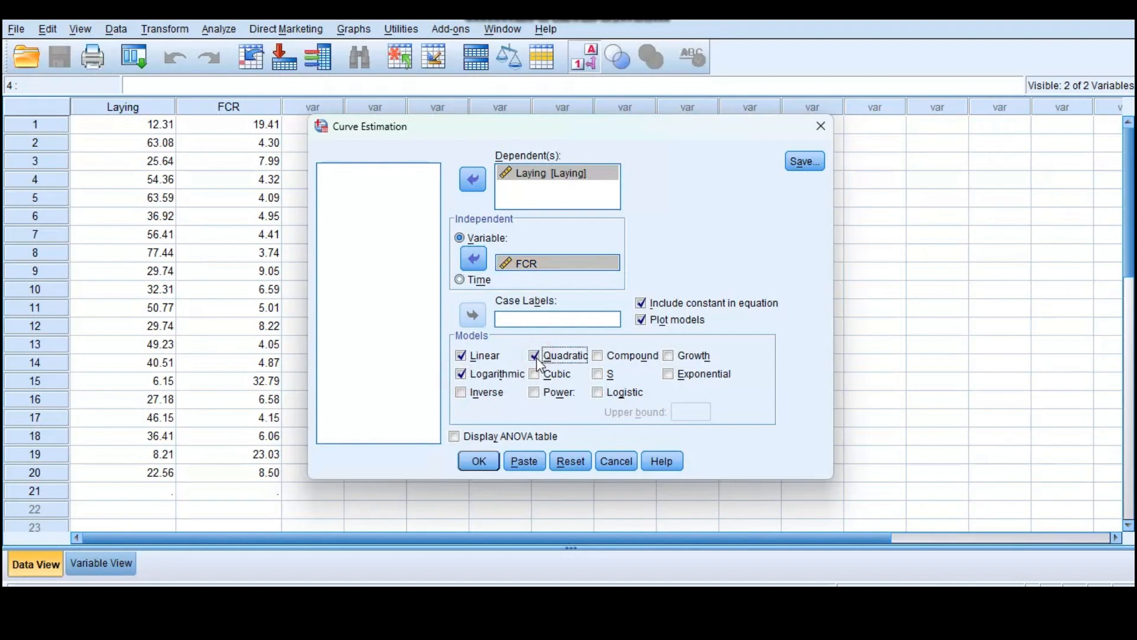
left_click(535, 374)
left_click(536, 393)
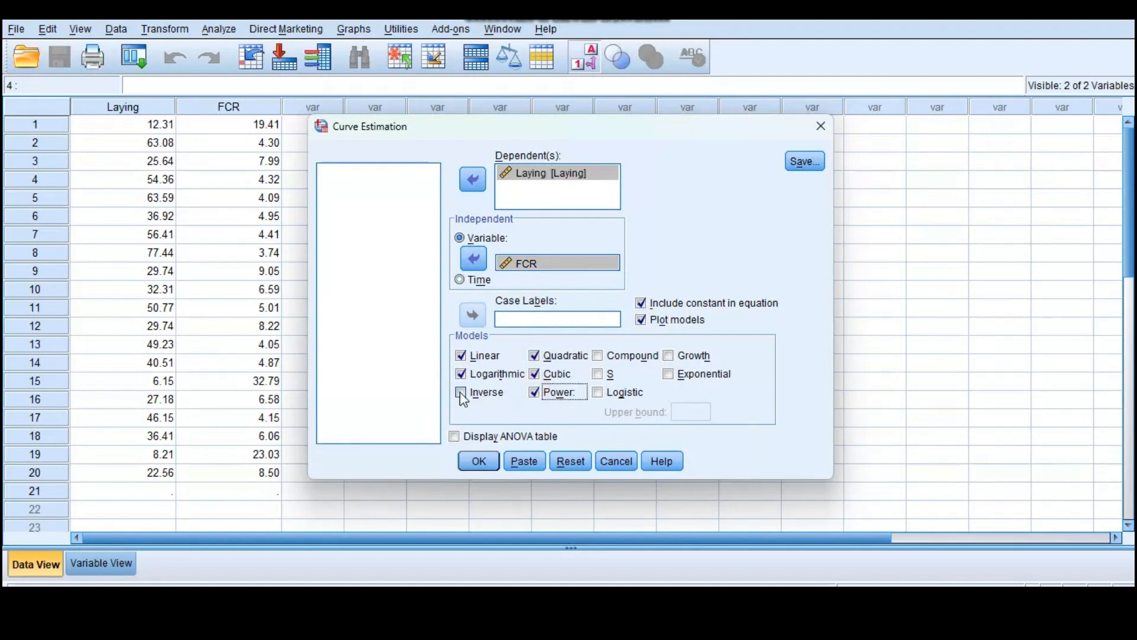
left_click(461, 393)
left_click(598, 356)
left_click(597, 375)
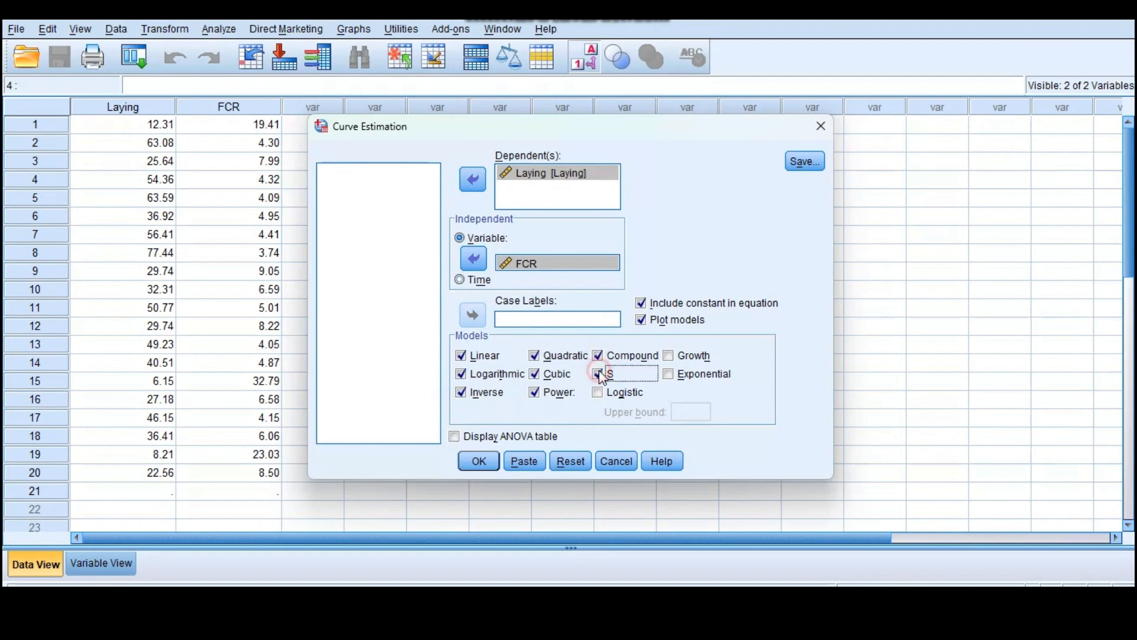
left_click(598, 393)
left_click(668, 356)
left_click(670, 375)
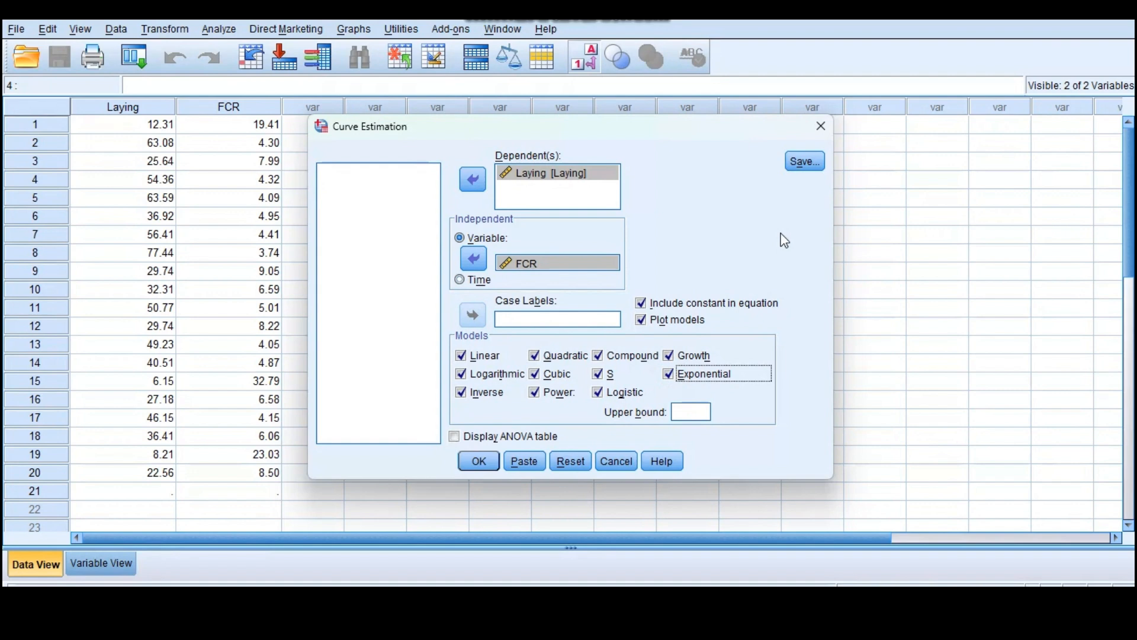
- Exclude the constant from the equation, run the curve estimation and maximize the output viewer
left_click(642, 304)
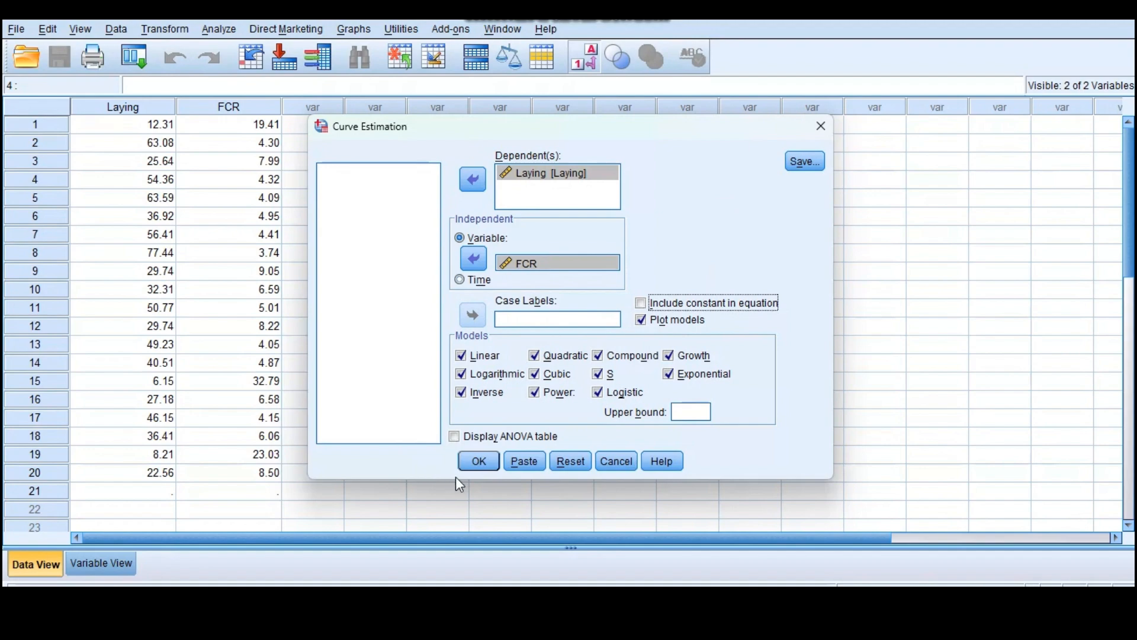
left_click(491, 462)
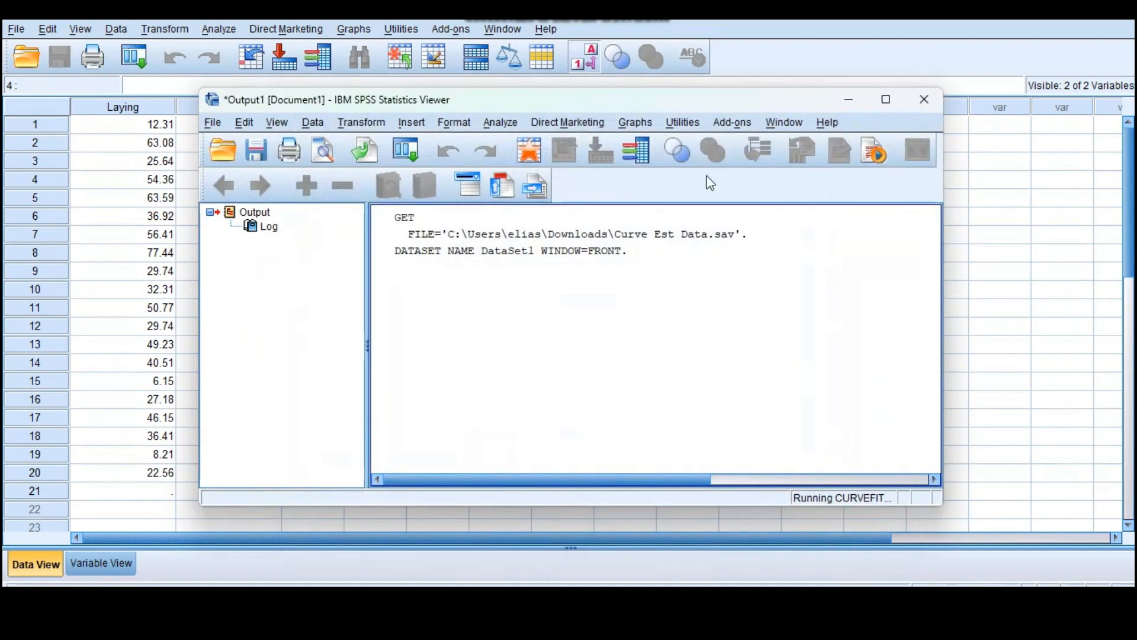
left_click(886, 99)
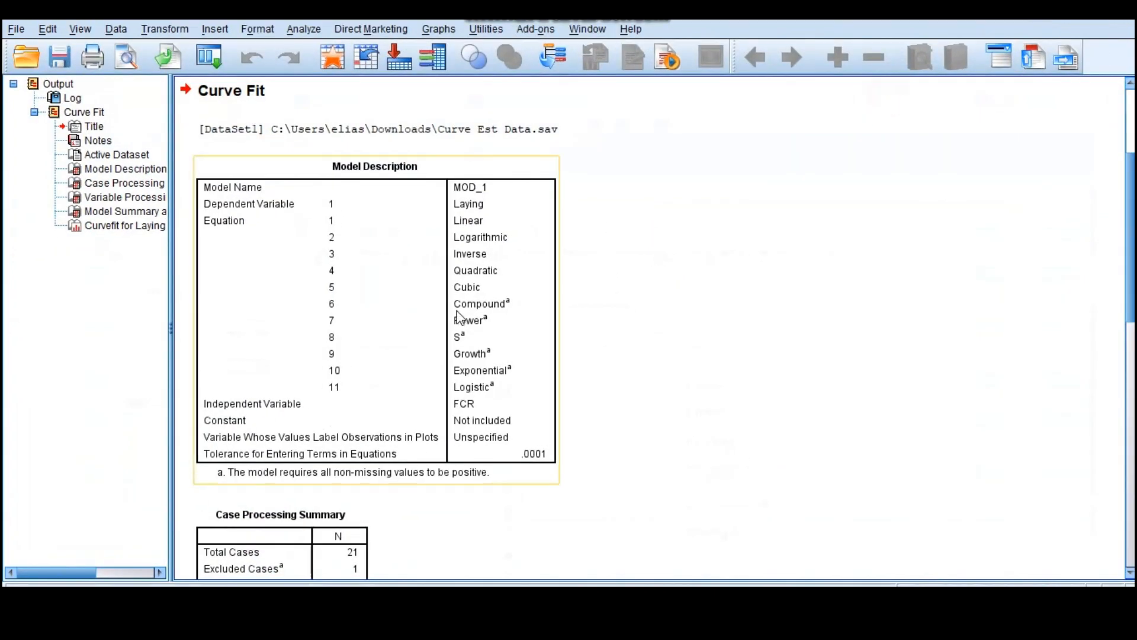
- Examine the curve fit output tables, comparing R Square and significance across the models in Model Summary and Parameter Estimates
scroll(459, 317, "down", 6)
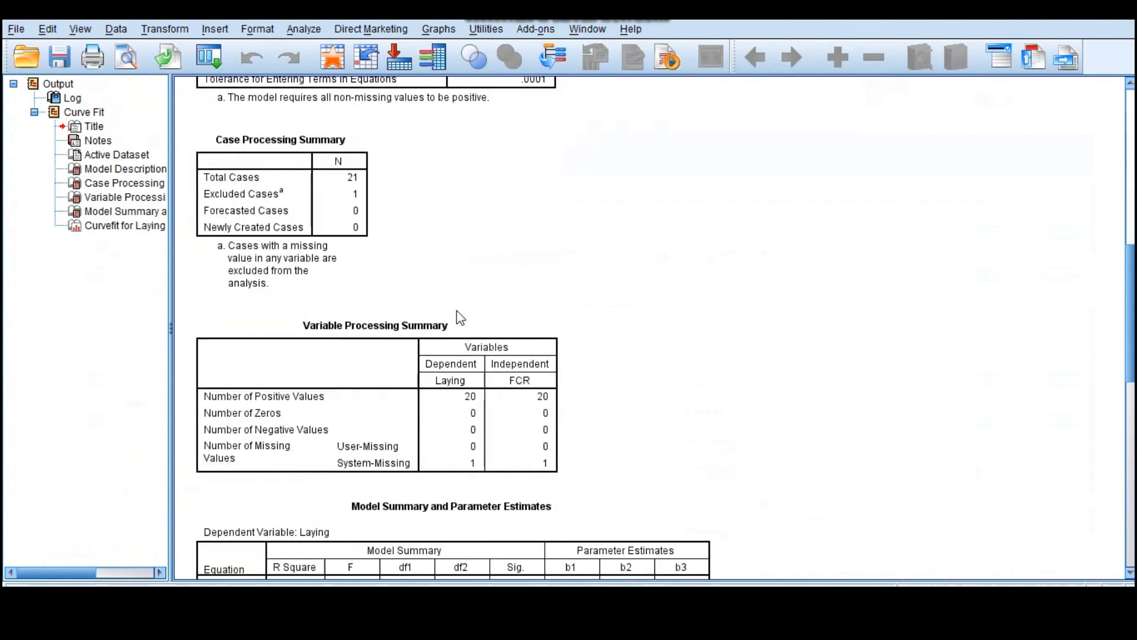
scroll(460, 318, "down", 7)
scroll(459, 317, "up", 1)
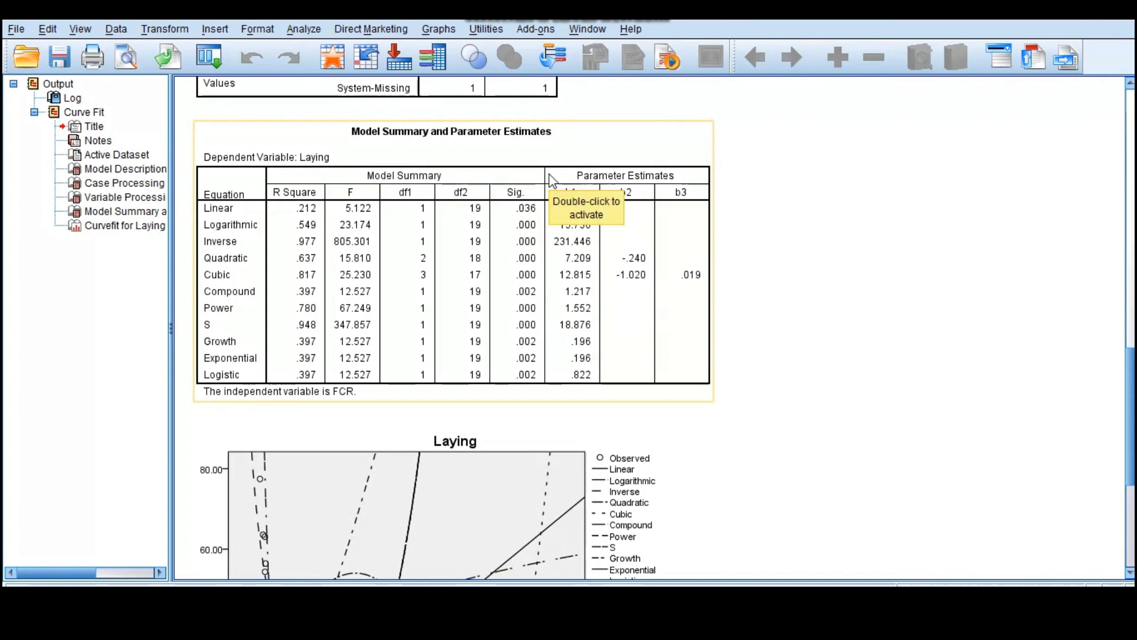
scroll(550, 179, "up", 5)
scroll(551, 179, "up", 5)
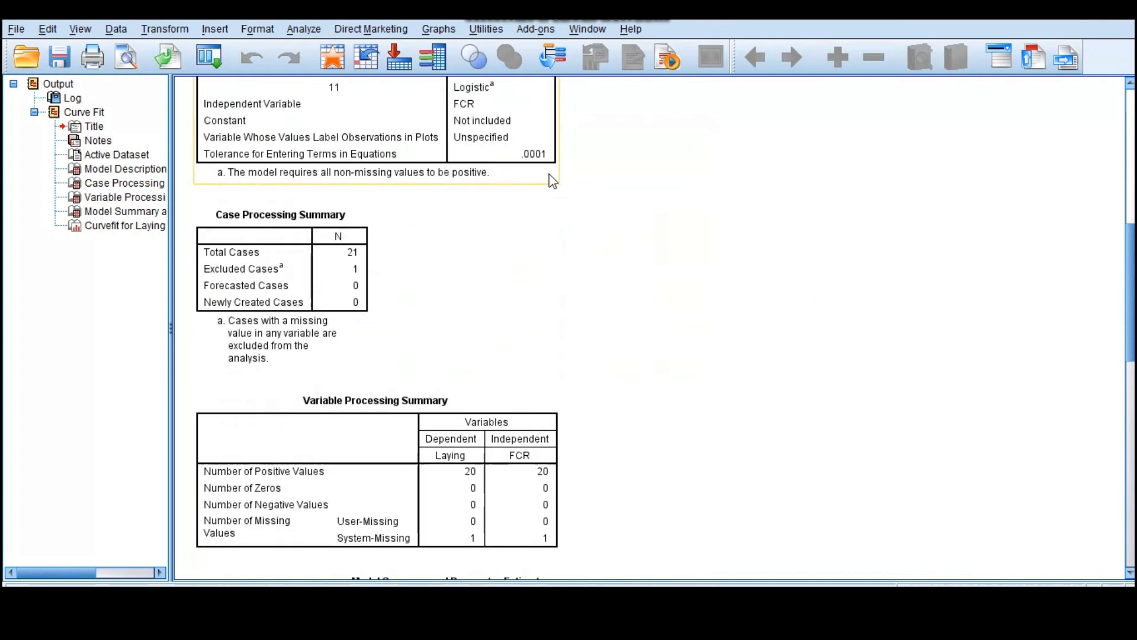
scroll(552, 180, "down", 12)
scroll(553, 181, "up", 2)
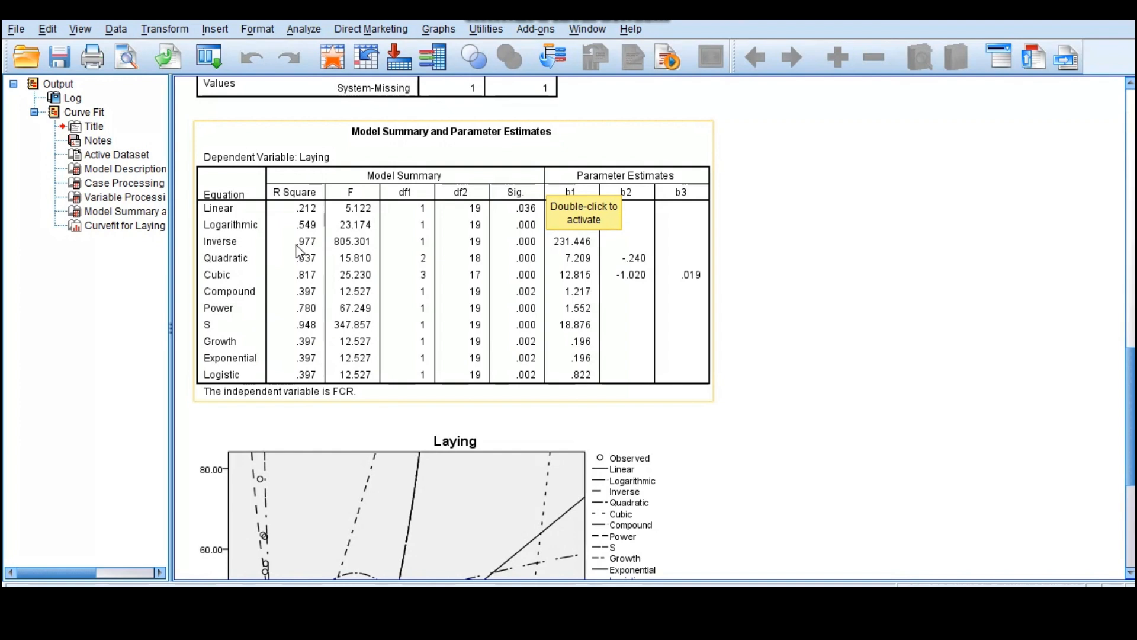
left_click(228, 248)
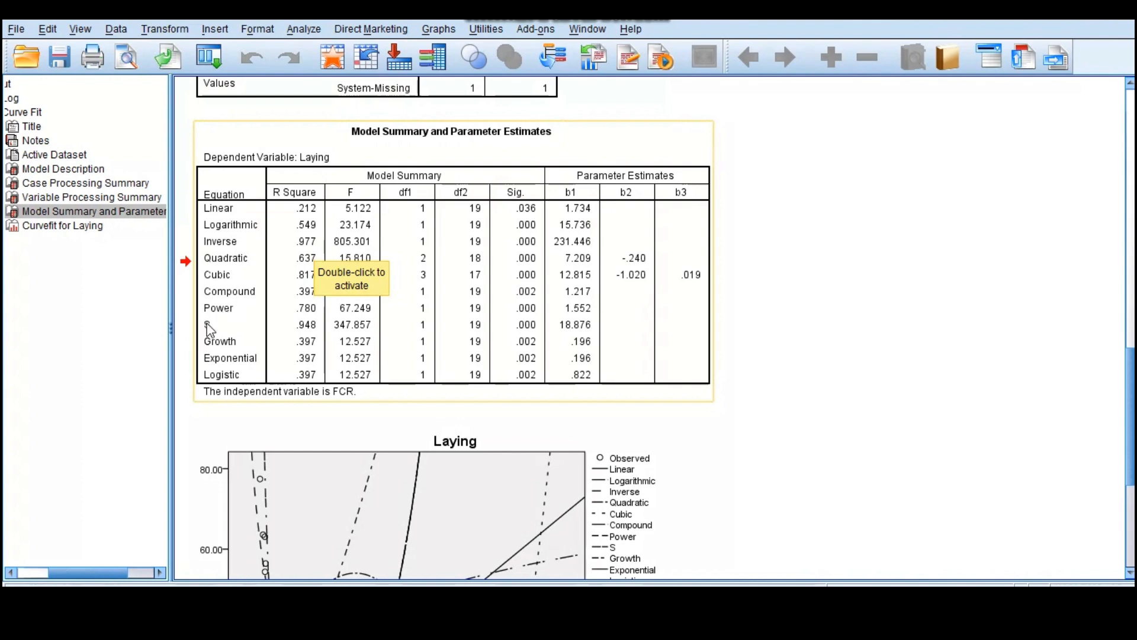
- Recolor the Inverse curve in the Laying chart dark red (162, 22, 25) and close the chart editor
scroll(354, 333, "down", 3)
scroll(354, 333, "down", 1)
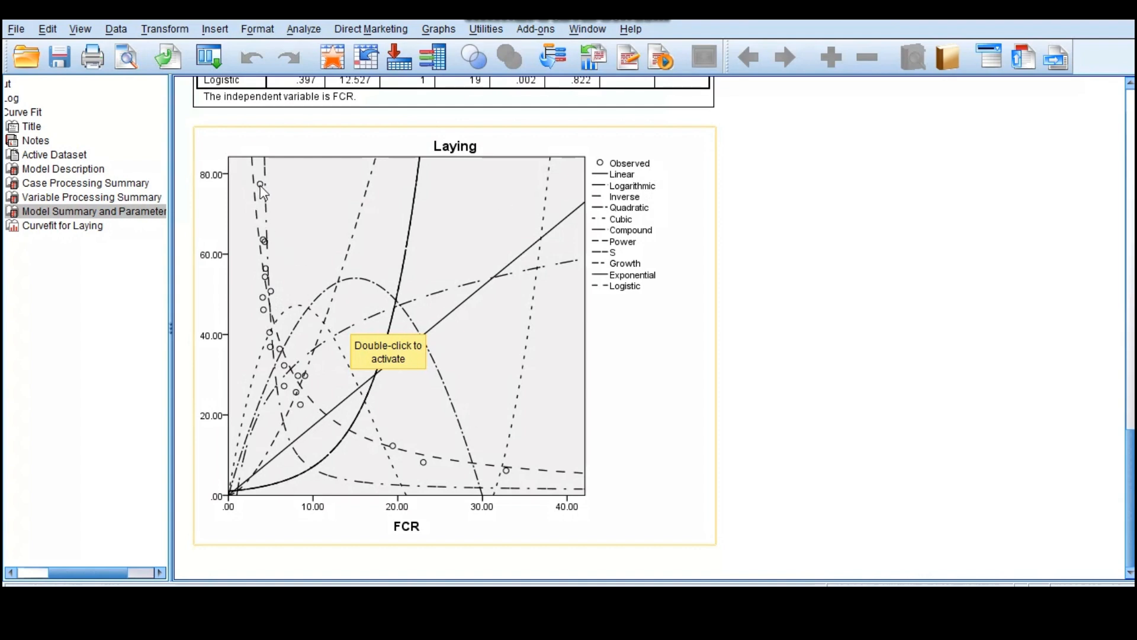
double_click(431, 458)
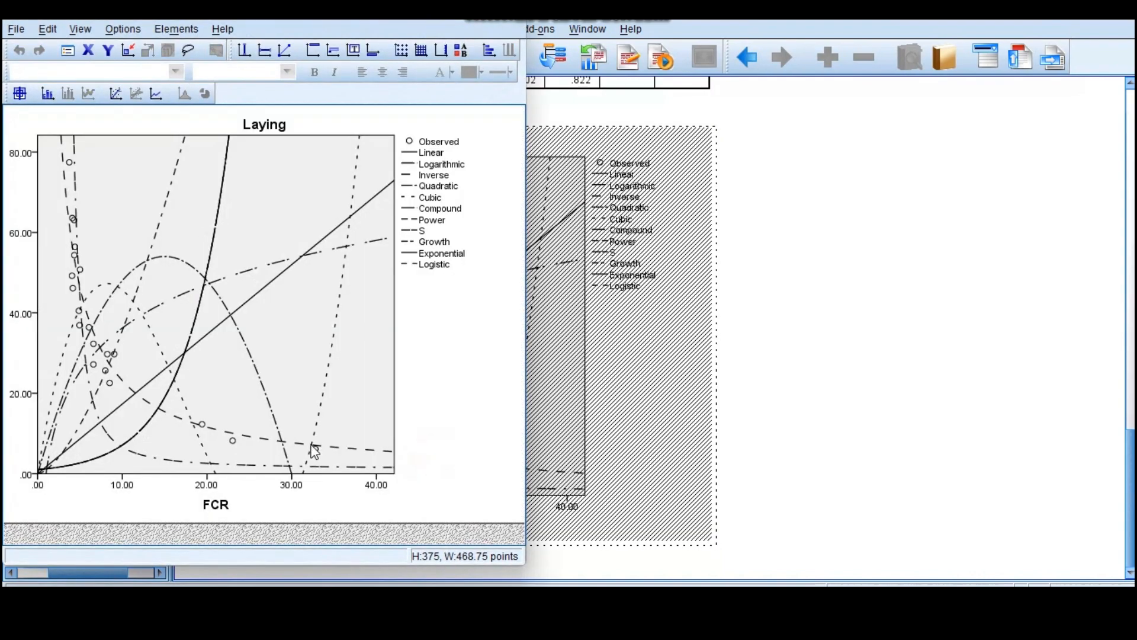
left_click(294, 442)
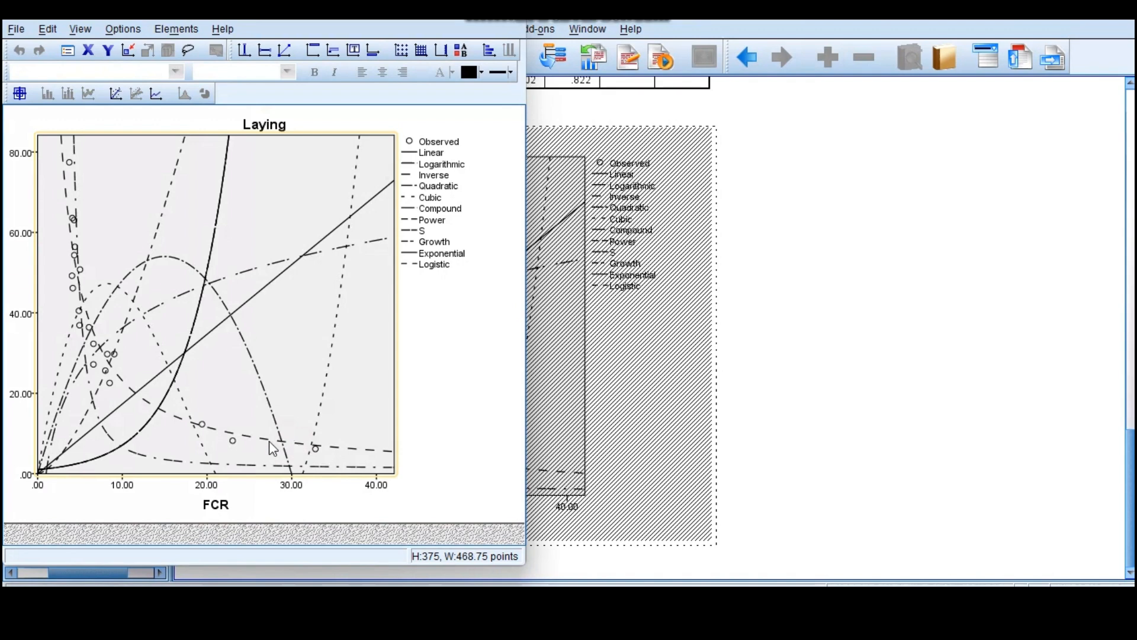
double_click(269, 440)
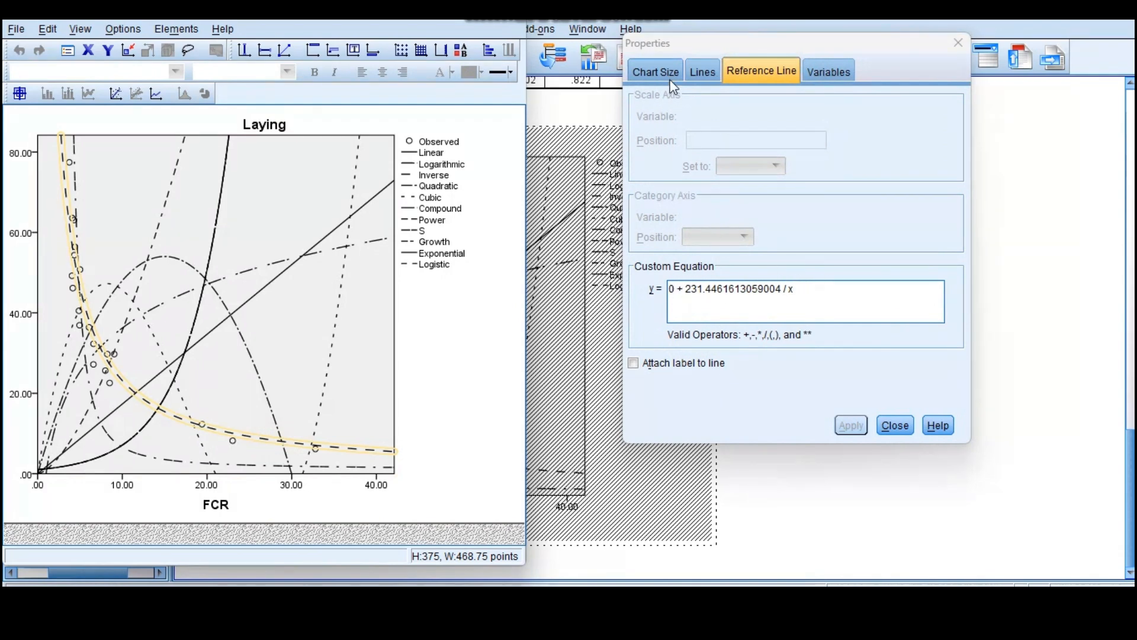
left_click(701, 71)
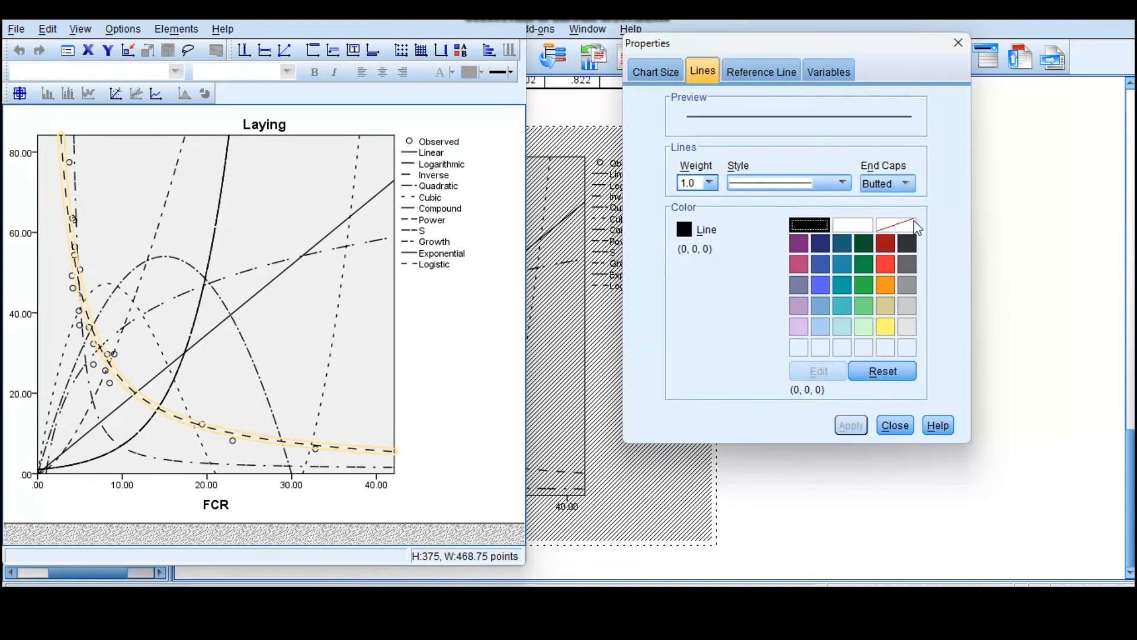
left_click(890, 241)
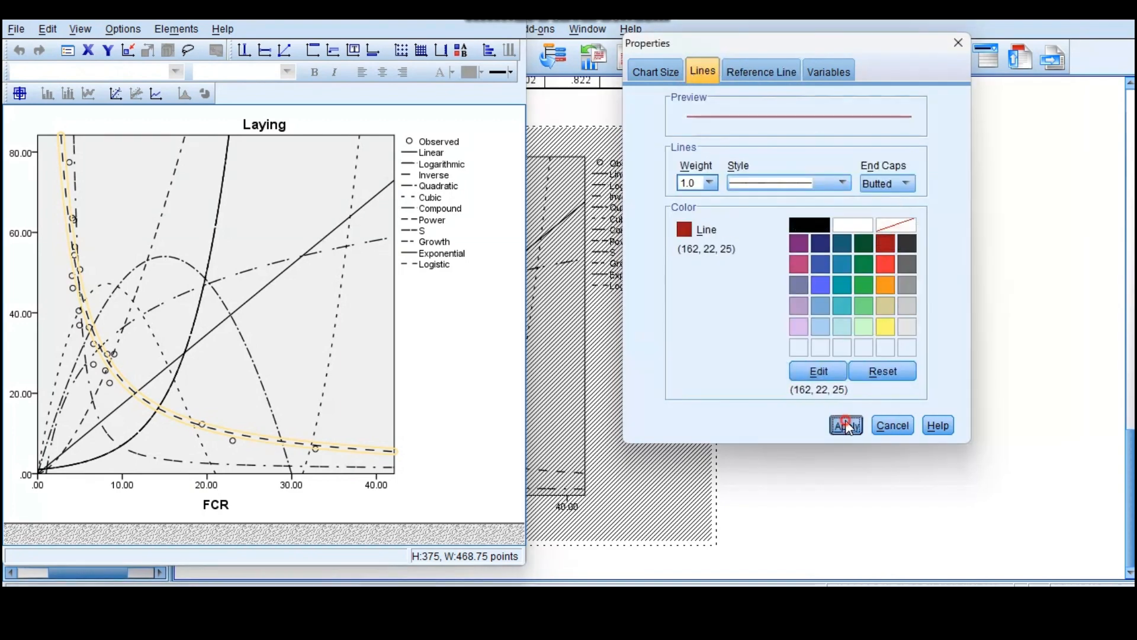
left_click(852, 425)
left_click(894, 424)
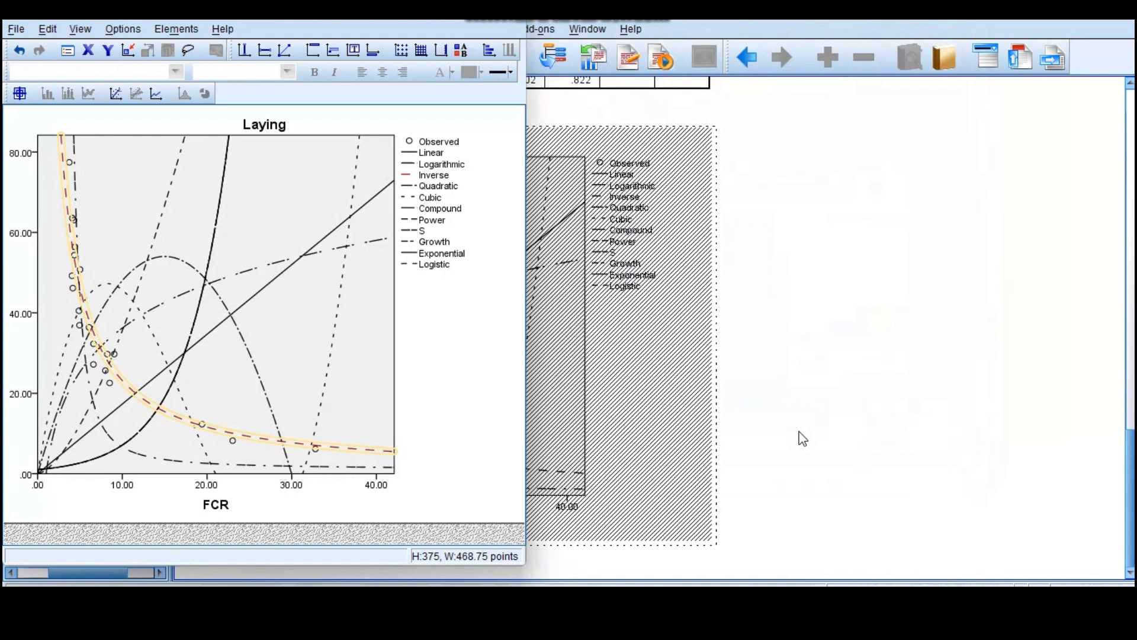
left_click(799, 432)
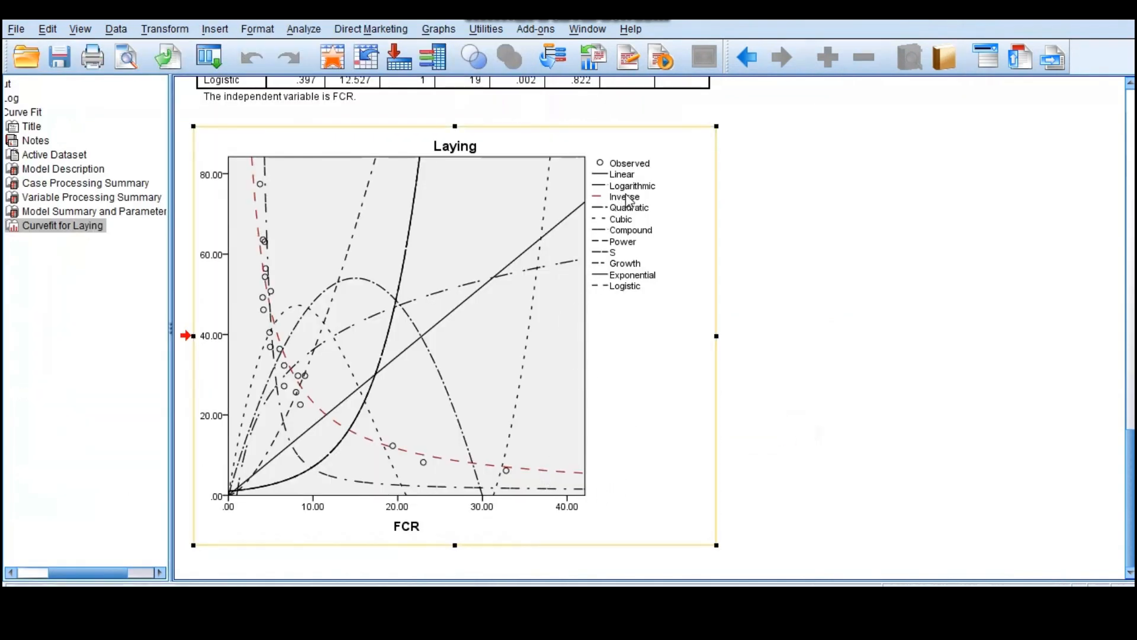
- Recolor the S curve in the Laying chart yellow (251, 248, 115) and close the chart editor
scroll(378, 205, "up", 5)
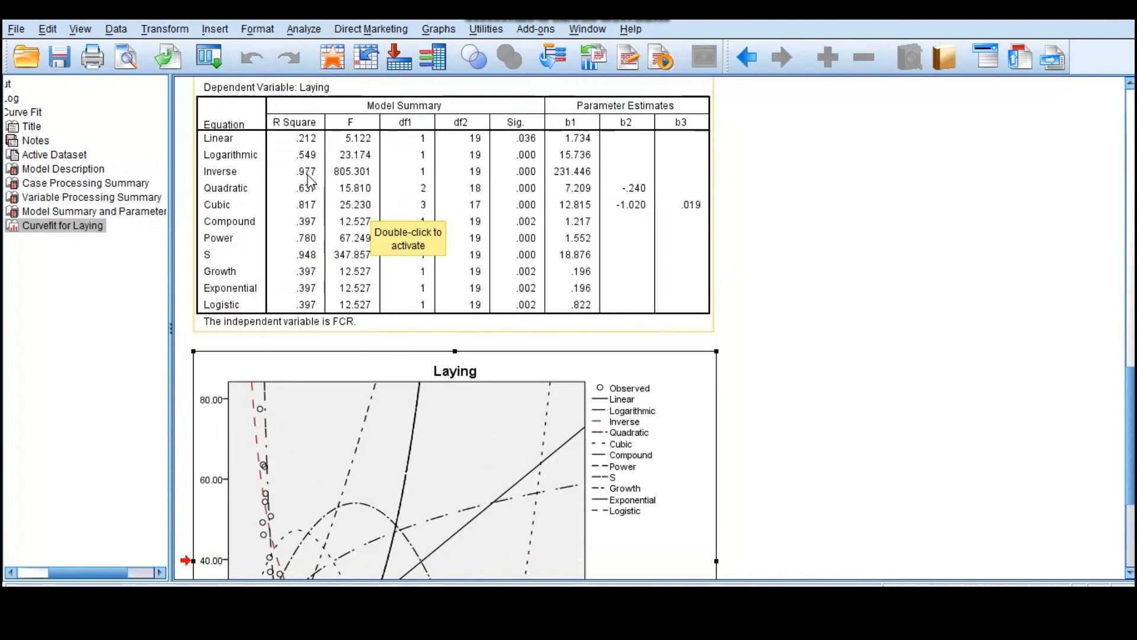
scroll(495, 327, "down", 5)
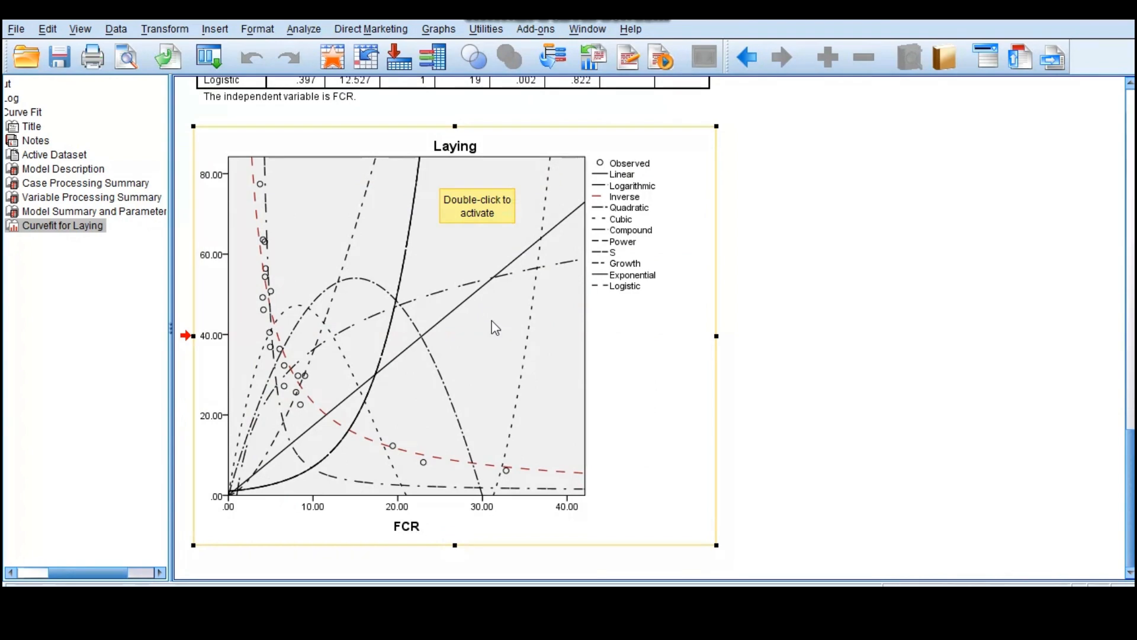
double_click(363, 482)
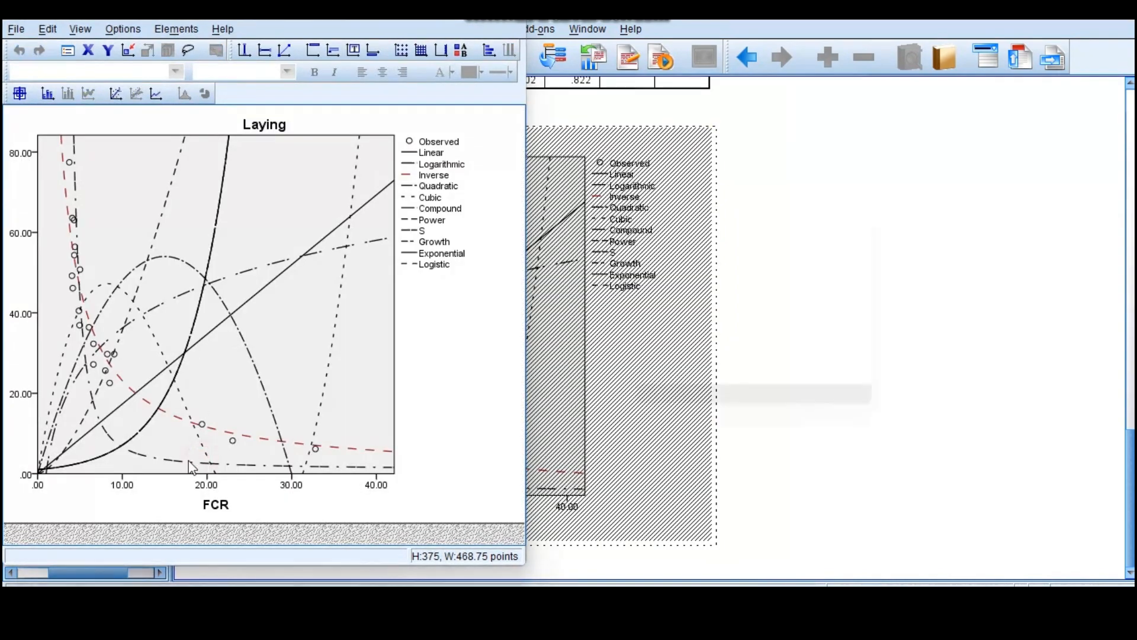
double_click(188, 468)
left_click(181, 459)
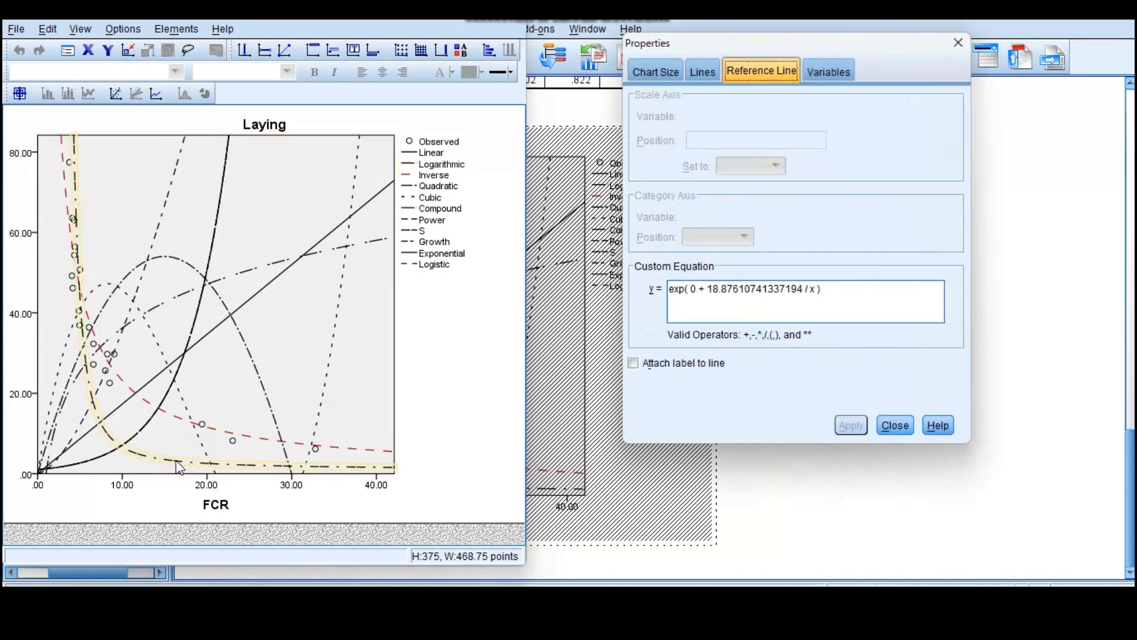
left_click(686, 69)
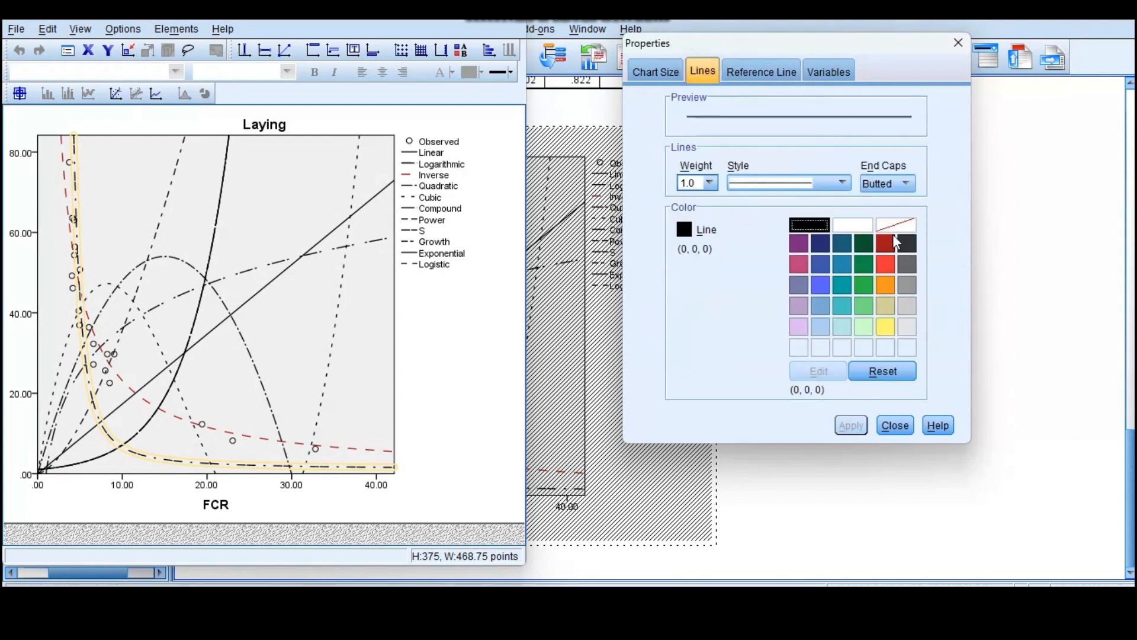
left_click(885, 332)
left_click(851, 426)
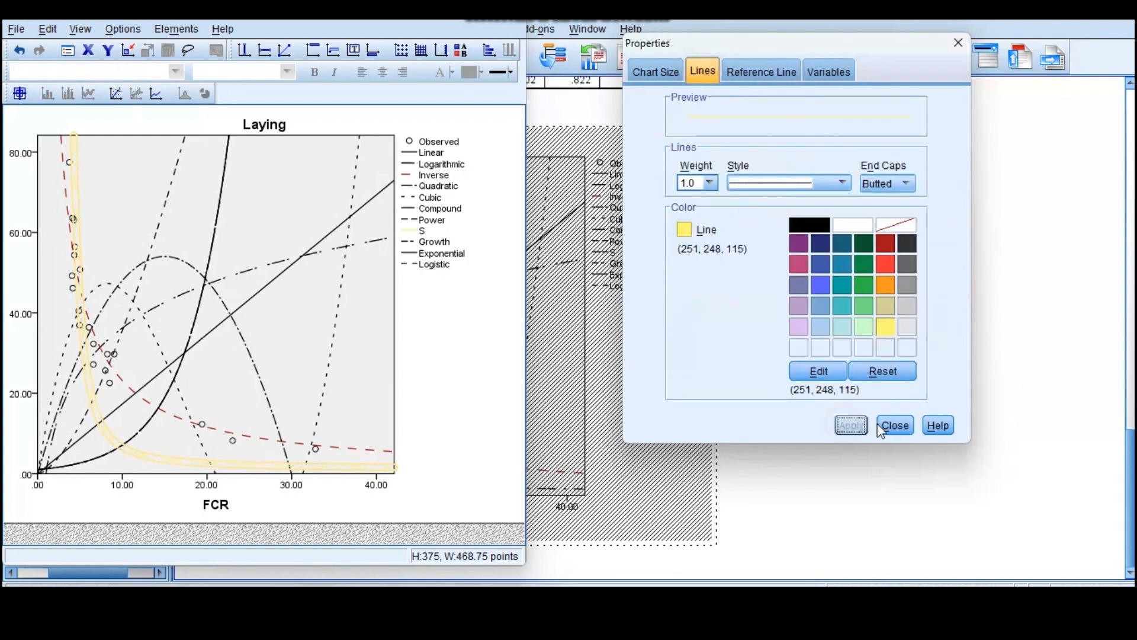
left_click(895, 426)
key("alt+F4")
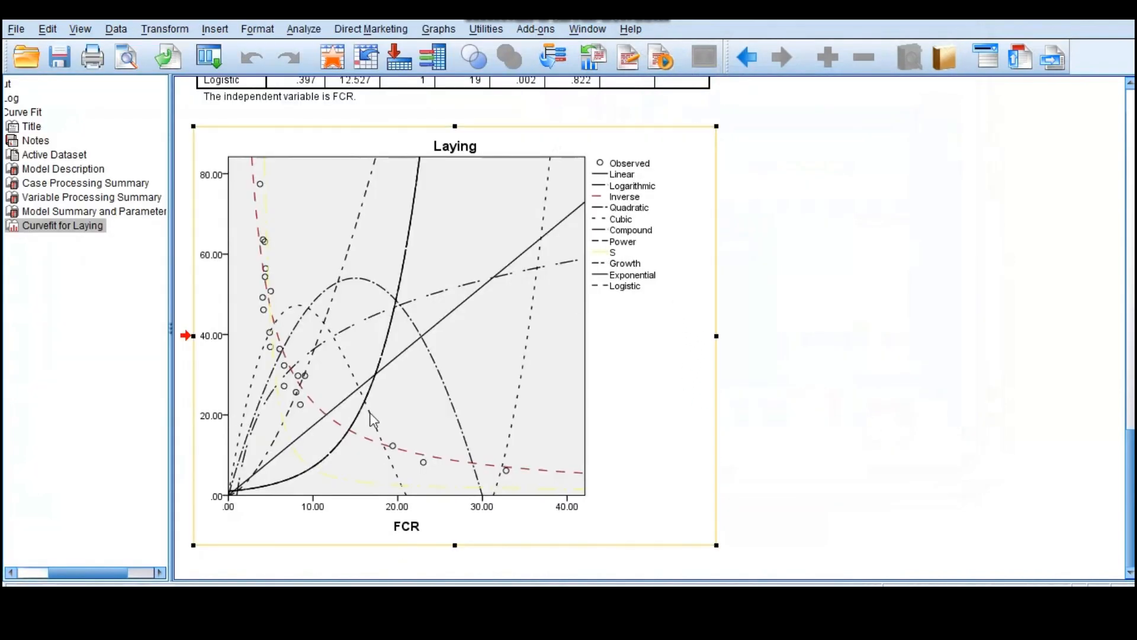
- Compare the Inverse and S models' R Square values in the summary table with their colored curves in the chart
scroll(259, 249, "up", 3)
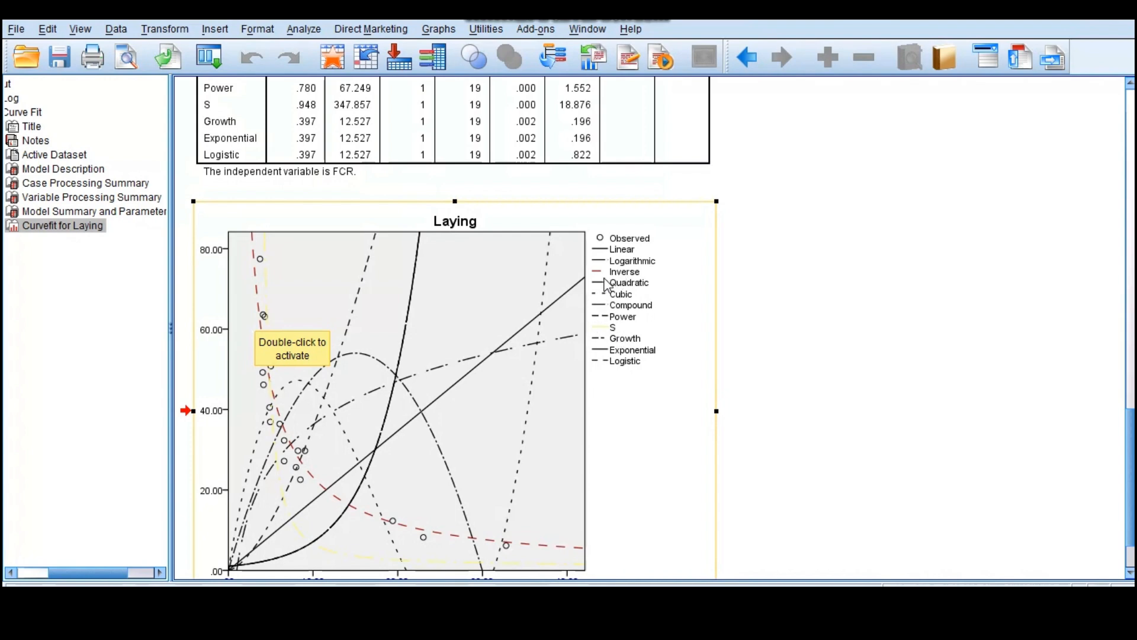
scroll(322, 258, "up", 9)
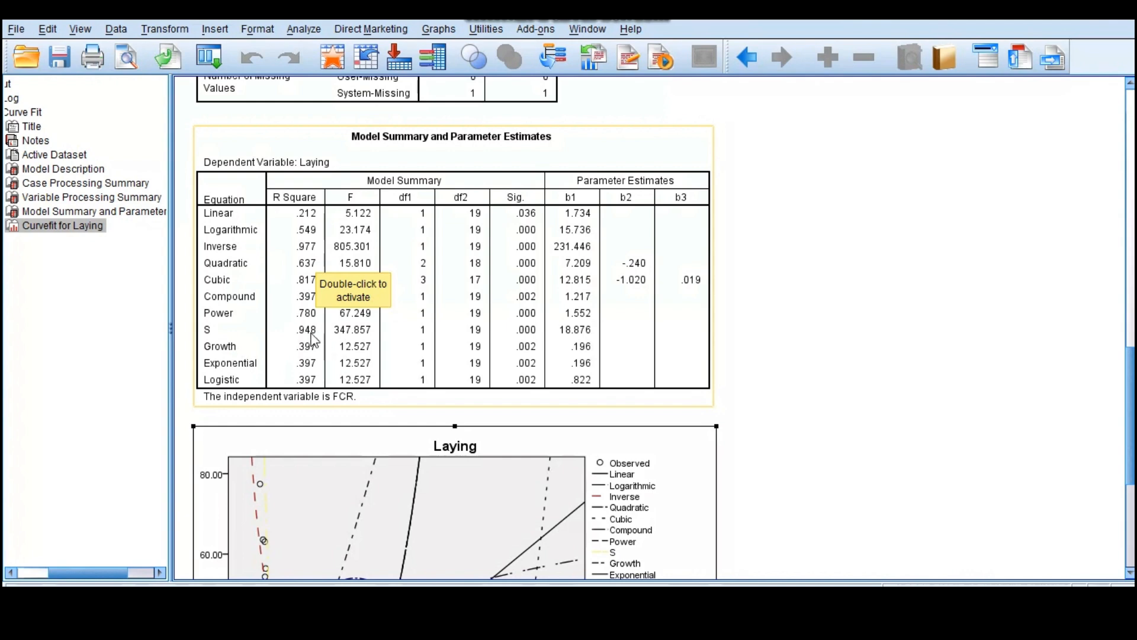
scroll(374, 334, "down", 5)
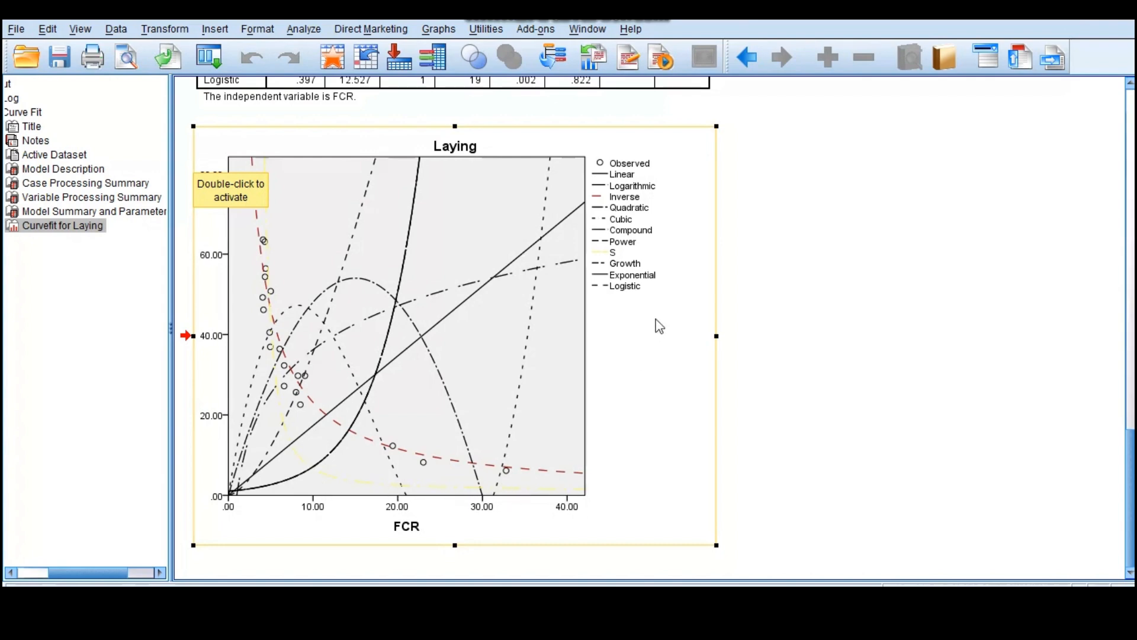
scroll(659, 326, "up", 5)
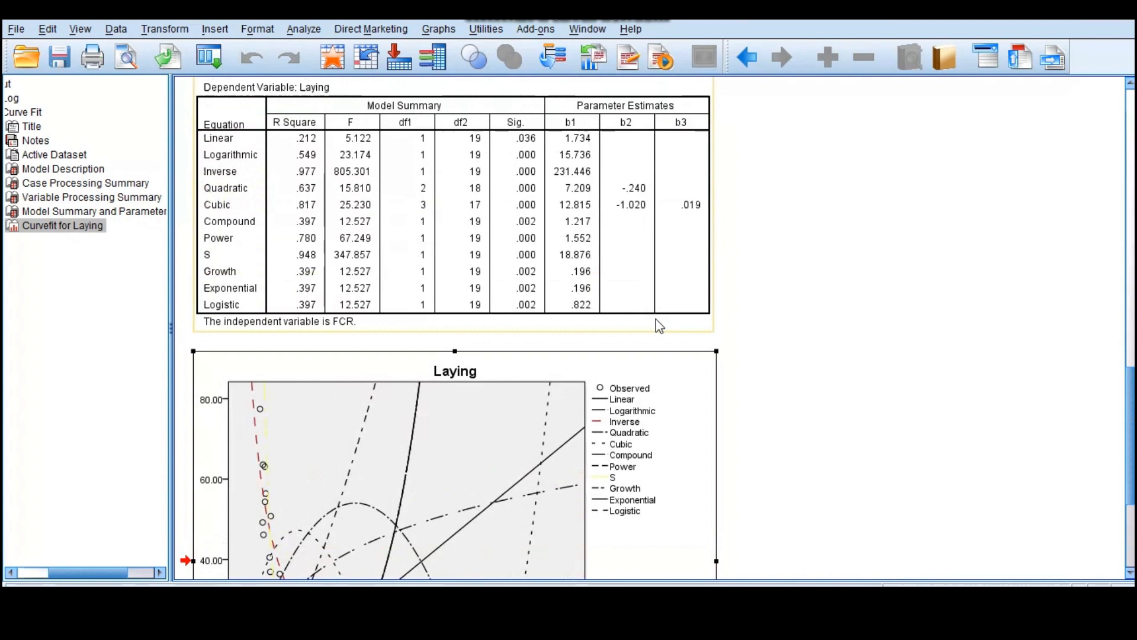